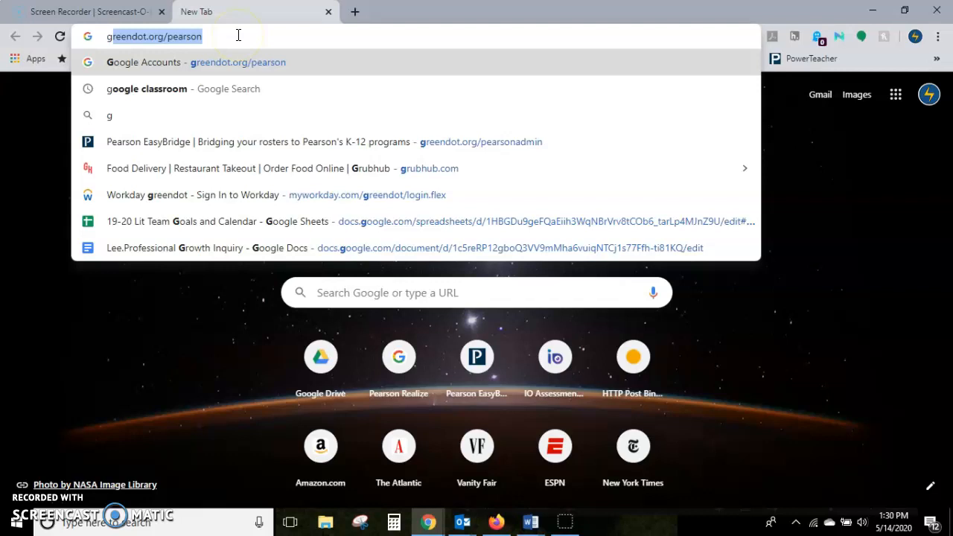
Step: Open greendot.org/pearson and sign in with the last listed Google account
key("Return")
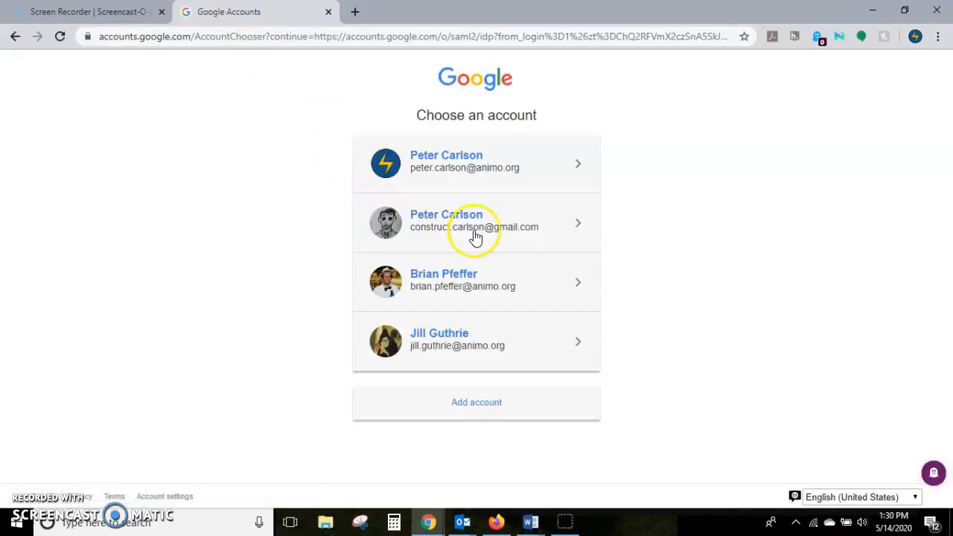
left_click(456, 344)
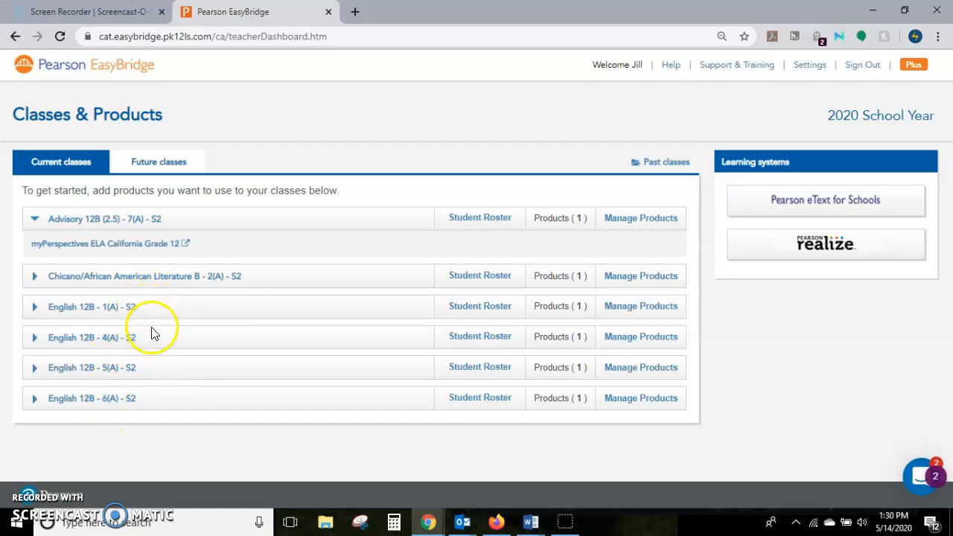
Step: Expand the English 12B S2 classes for periods 1, 4, 5 and 6 to view their assigned products
left_click(34, 311)
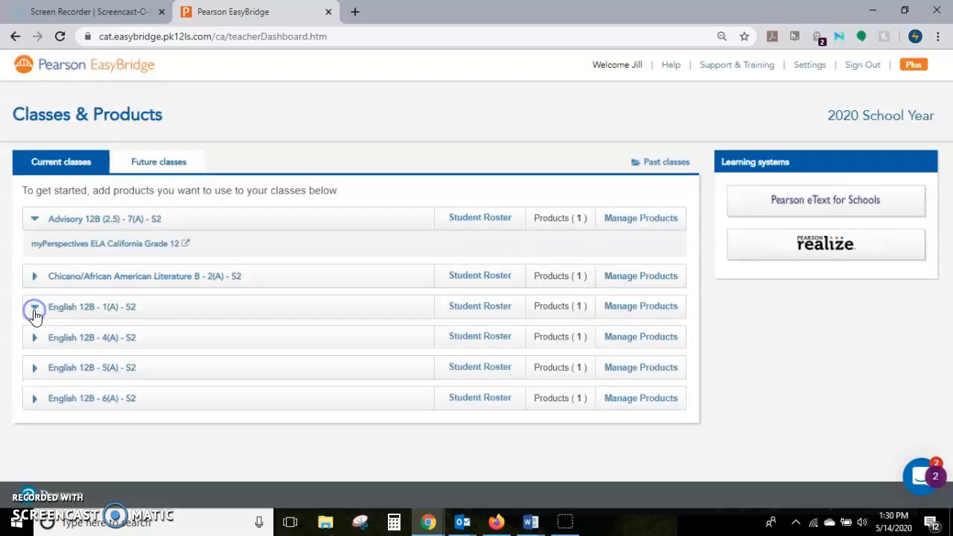
left_click(33, 366)
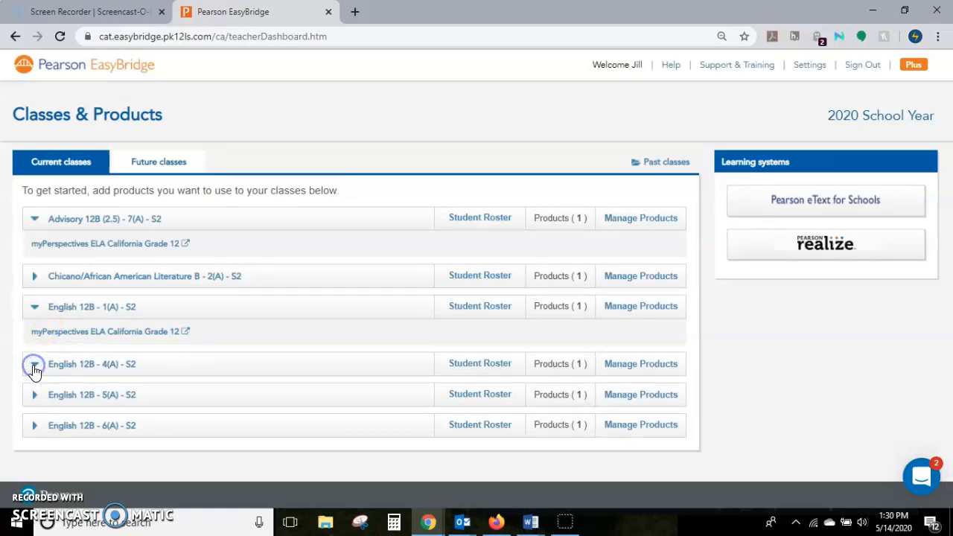
left_click(33, 423)
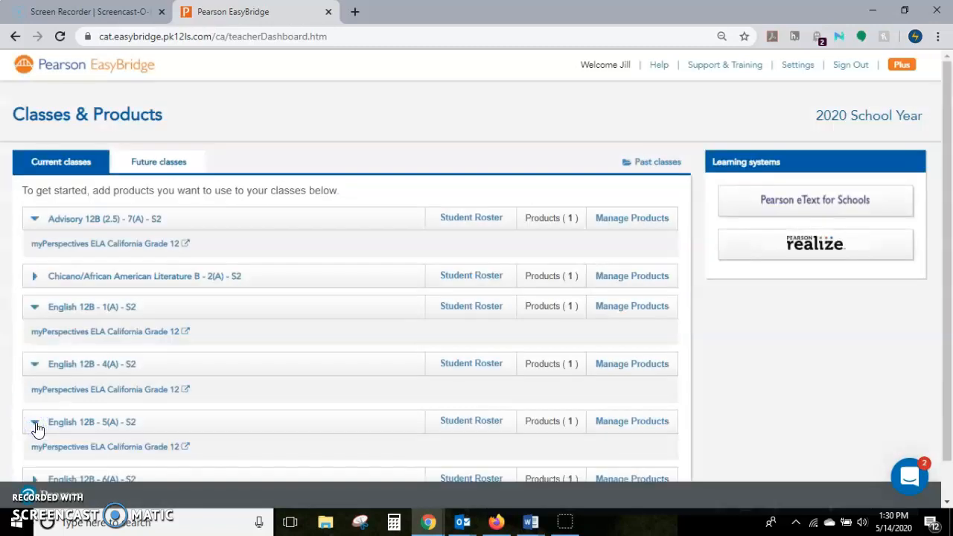
scroll(78, 398, "down", 1)
left_click(34, 438)
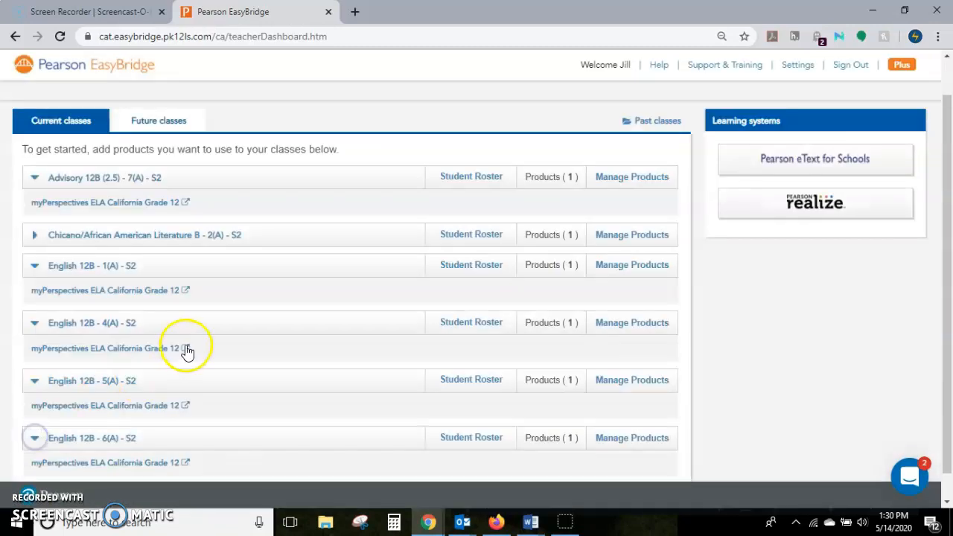
scroll(186, 351, "down", 1)
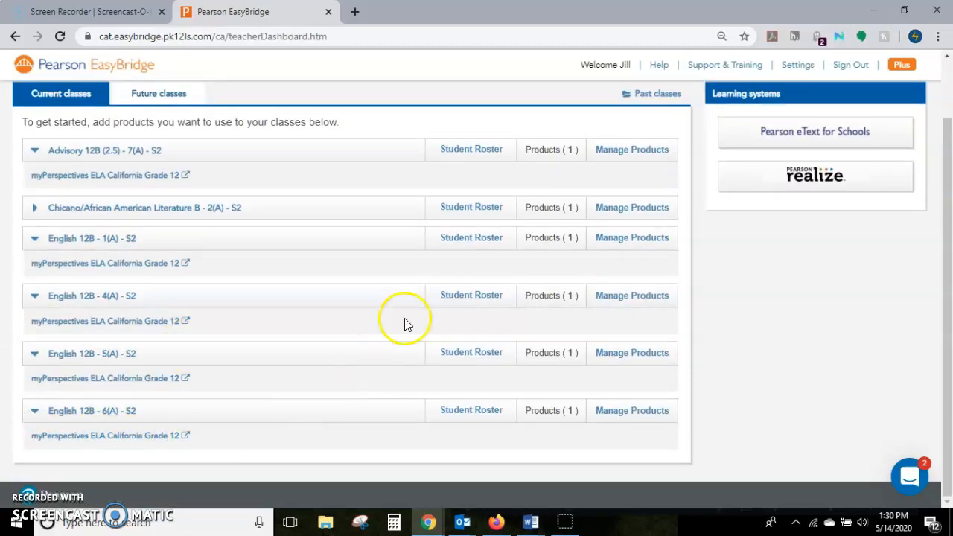
Step: Switch to Pearson Realize and open the myPerspectives ELA California Grade 12 program from the program list
left_click(808, 175)
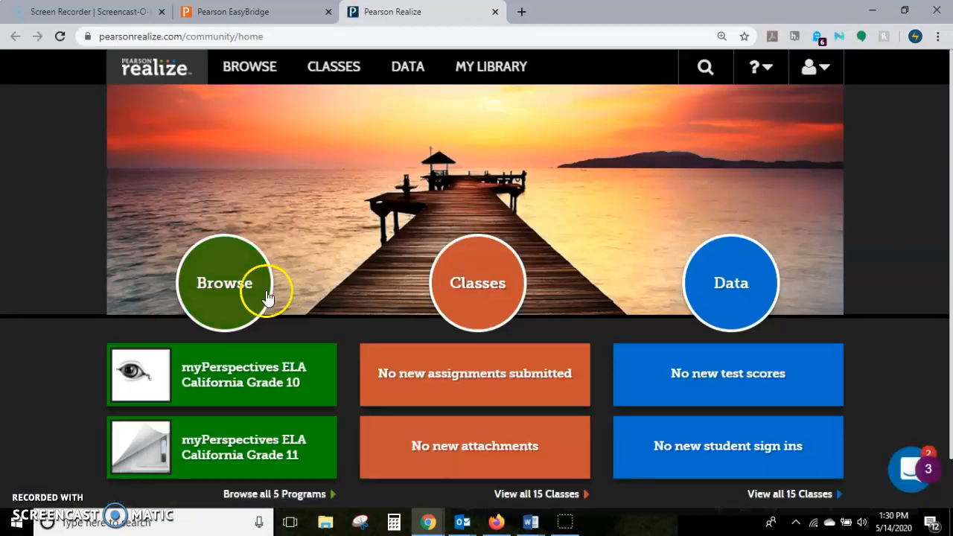
left_click(228, 296)
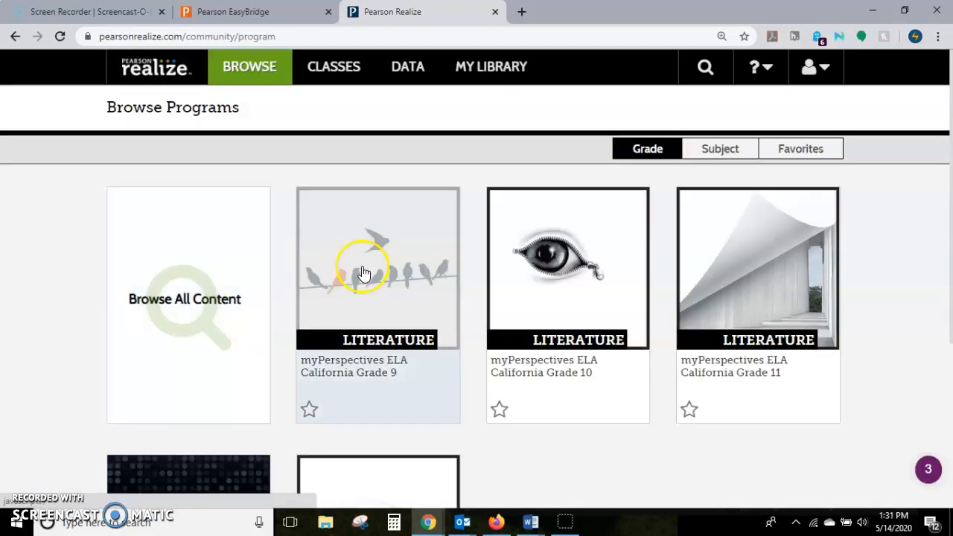
scroll(315, 336, "down", 2)
left_click(357, 405)
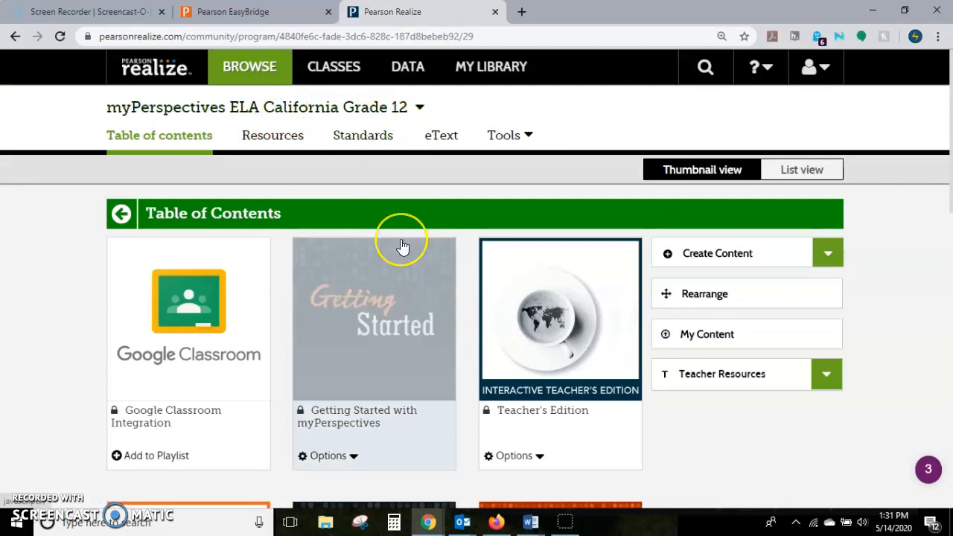
Step: Open the Unit 6 Selection Tests within the Grade 12 program's Assessments
scroll(401, 246, "down", 5)
scroll(401, 245, "up", 2)
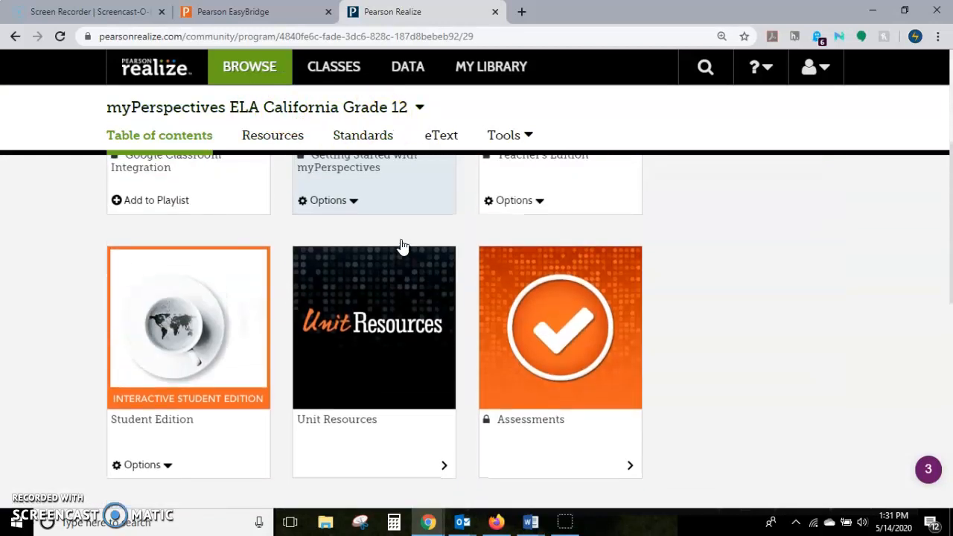
left_click(570, 330)
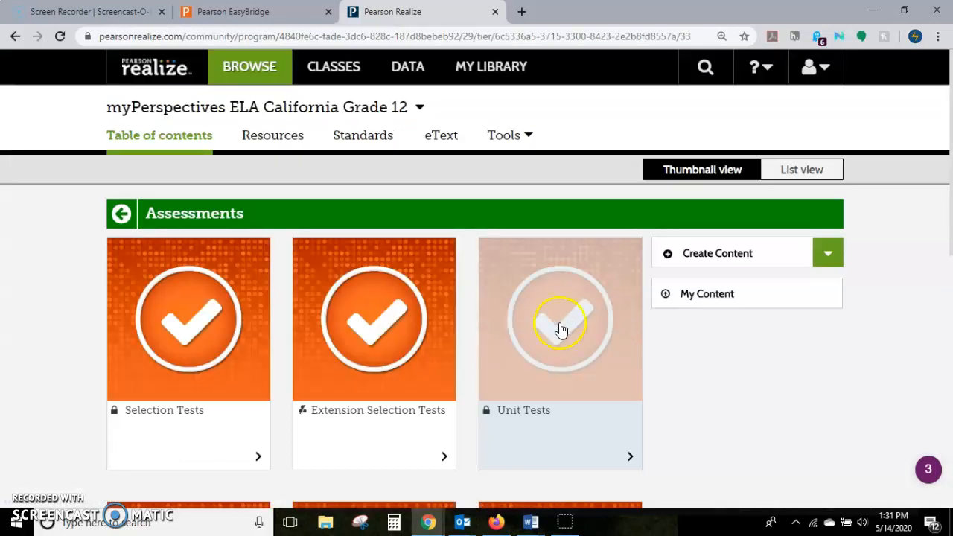
left_click(203, 321)
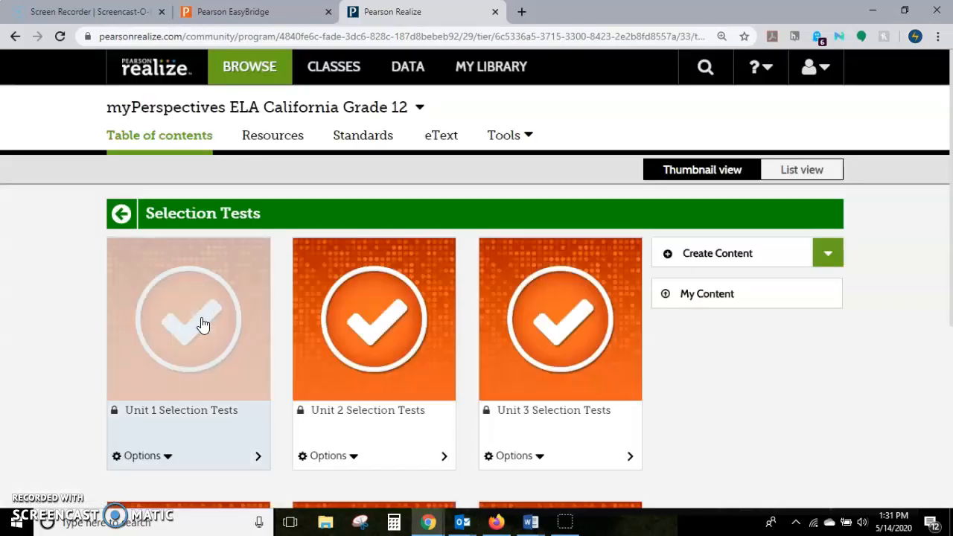
scroll(355, 300, "down", 4)
left_click(538, 304)
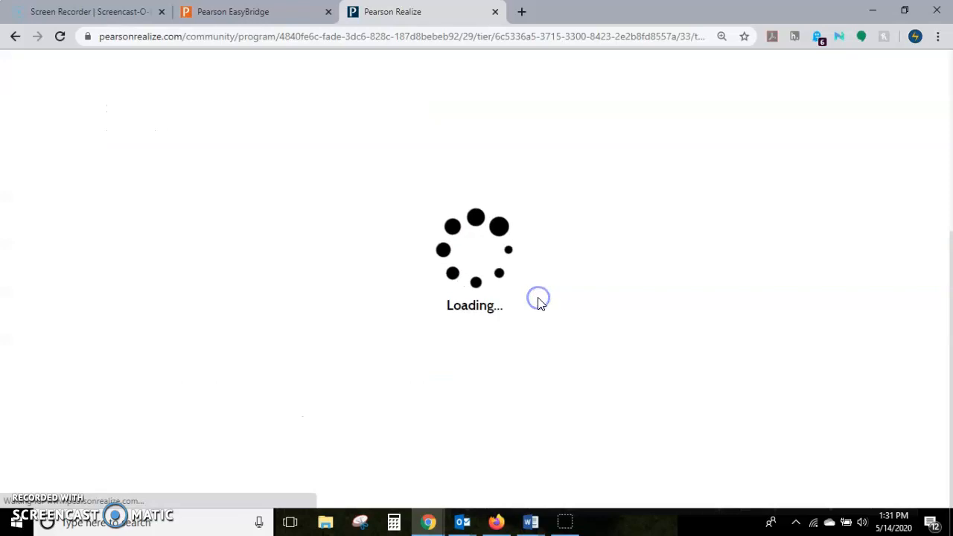
Step: Look through the Unit 6 tests and start an assignment for "Selection Test (Online): Back to My Own Country: An Essay"
scroll(404, 309, "down", 5)
scroll(402, 311, "down", 3)
scroll(403, 311, "up", 6)
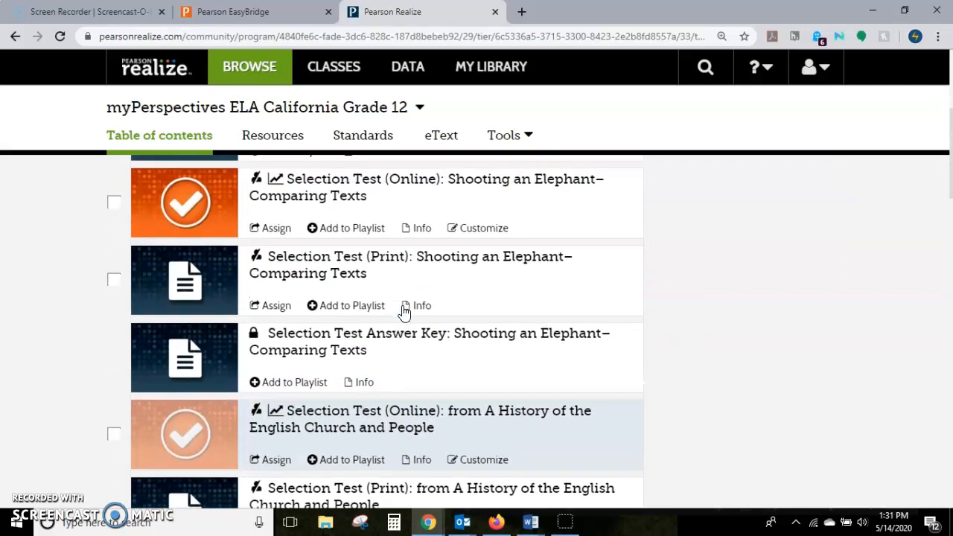
scroll(341, 211, "up", 3)
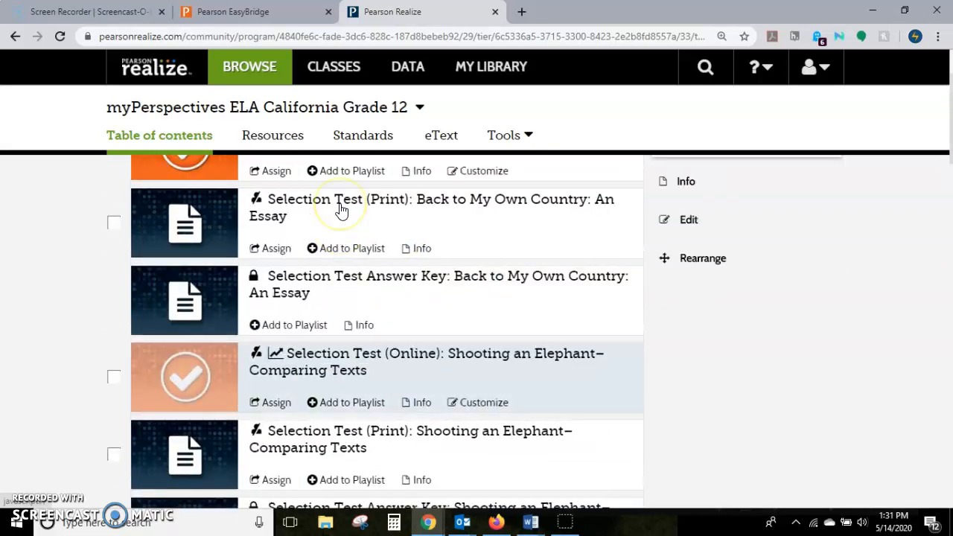
scroll(341, 211, "up", 2)
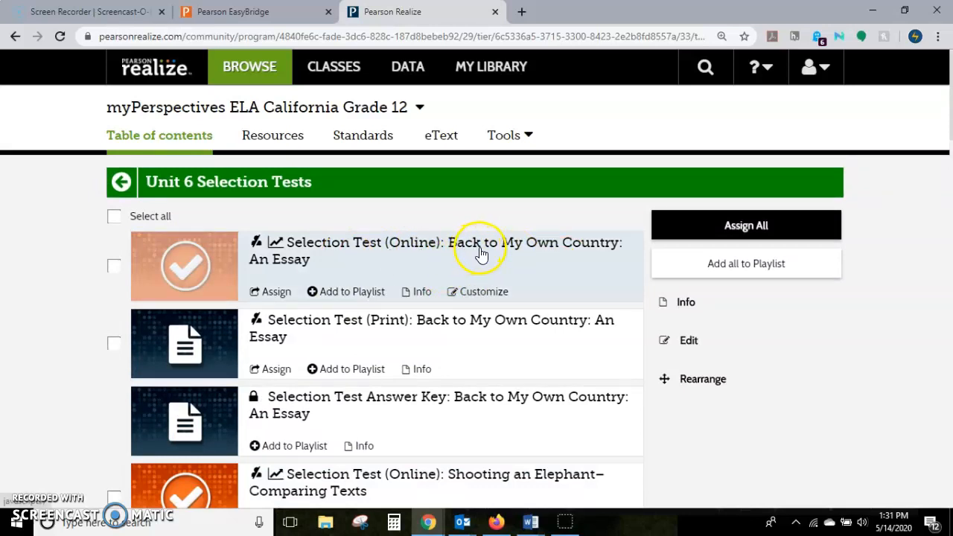
left_click(281, 298)
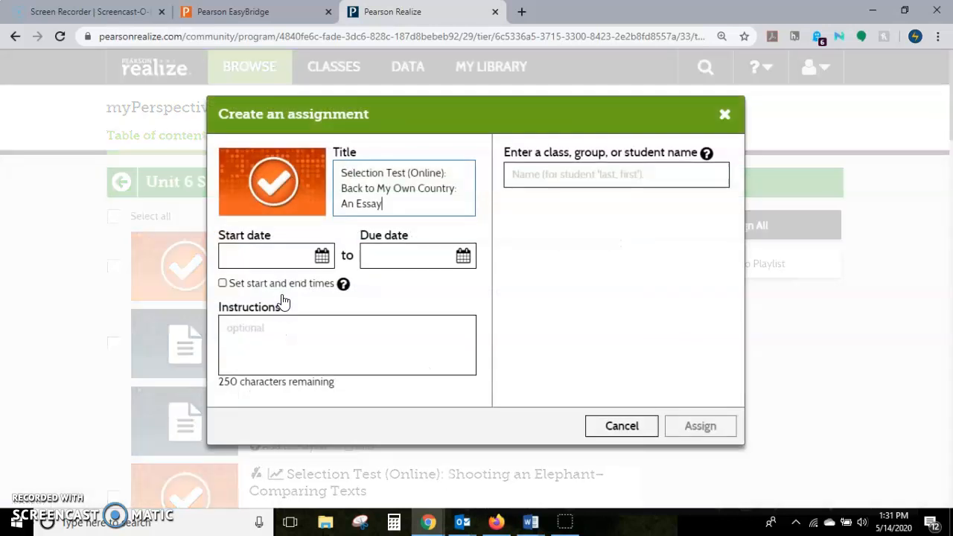
Step: Set the assignment's start date to 05/14/2020 and its due date to 05/21/2020
left_click(321, 255)
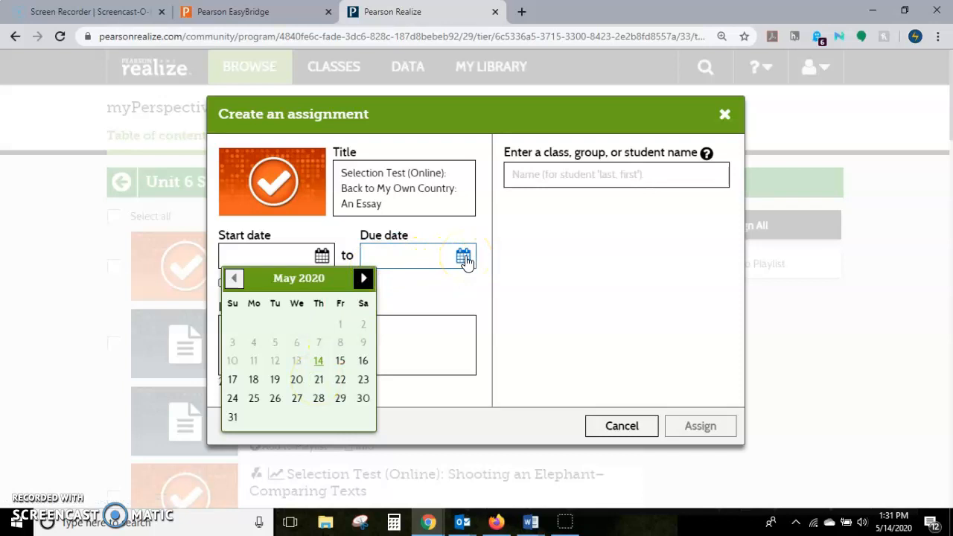
left_click(322, 362)
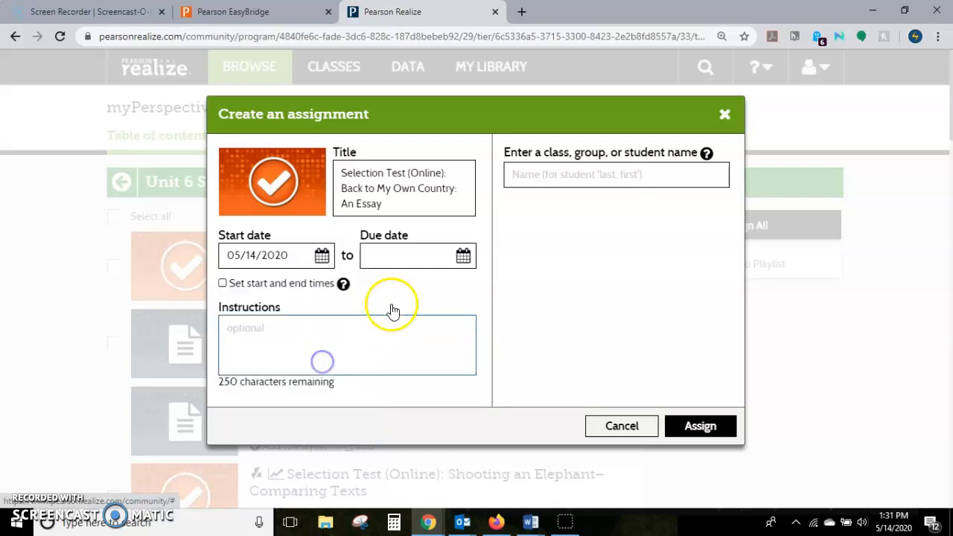
left_click(463, 257)
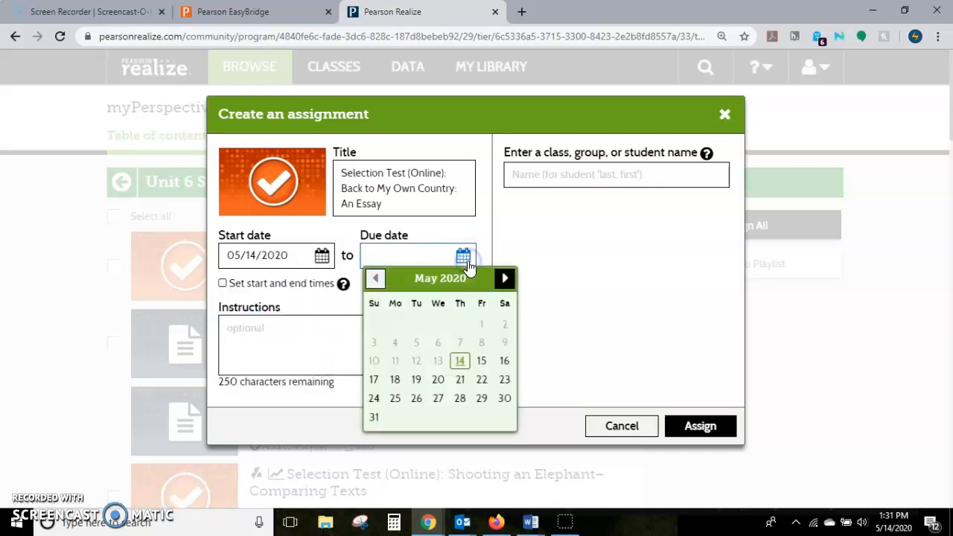
left_click(461, 381)
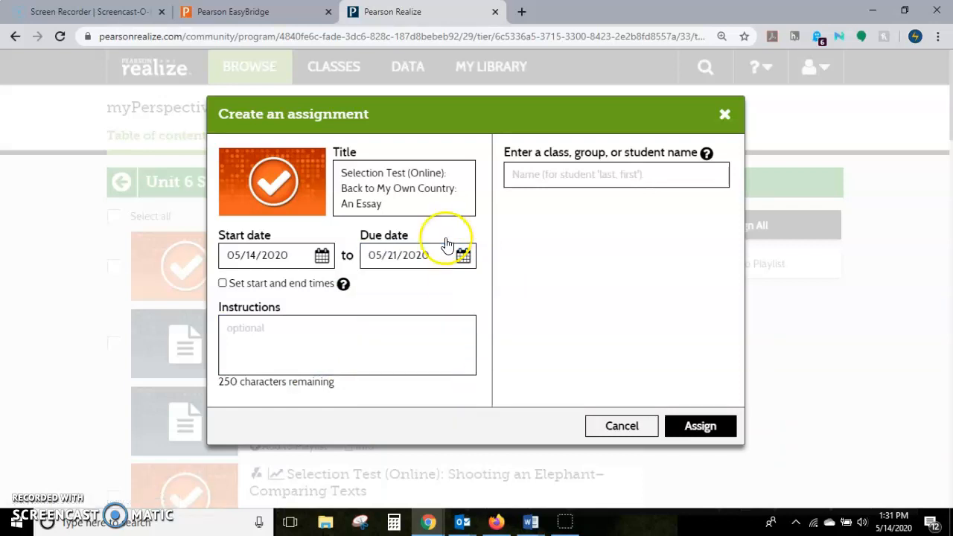
Step: Add the classes English 12B - 5(A) - S2 and English 12B - 1(A) - S2 to the assignment
left_click(564, 184)
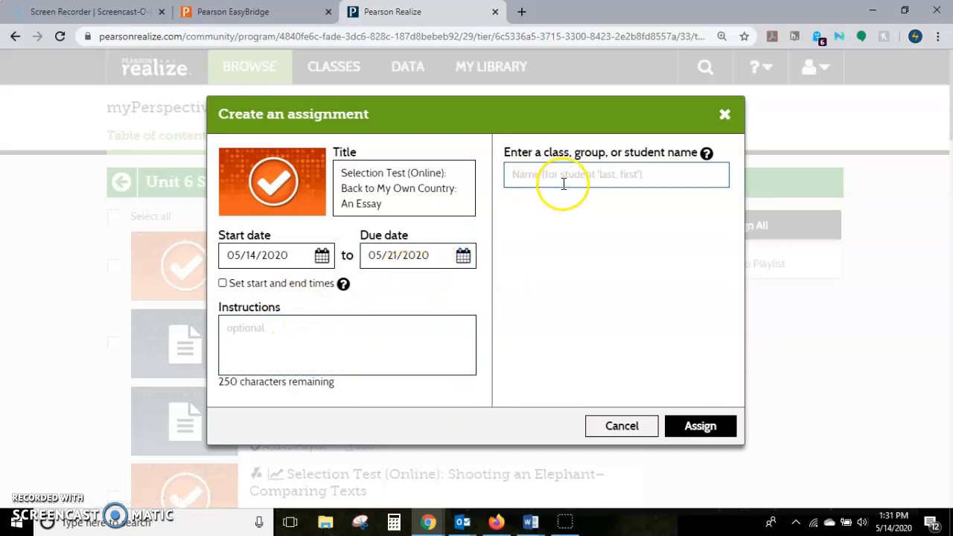
left_click(564, 179)
type("e")
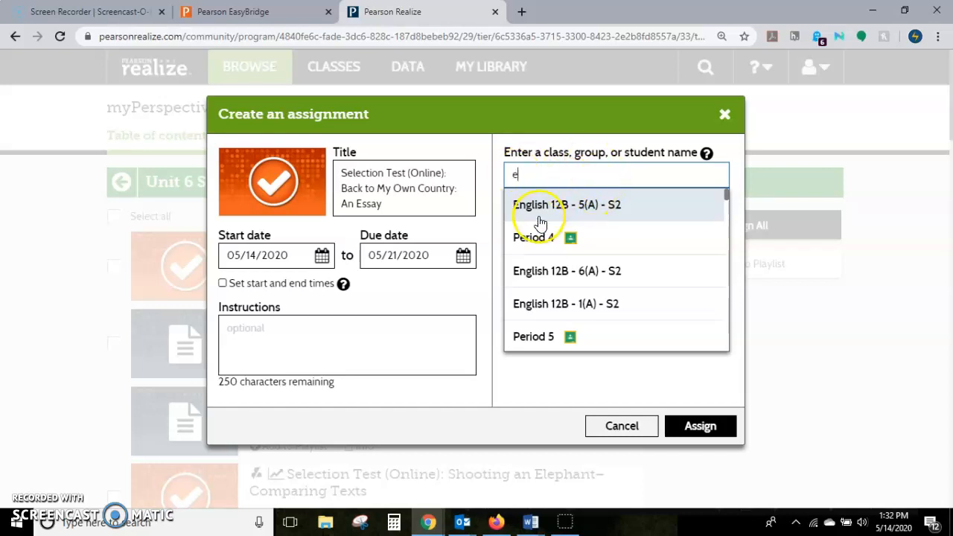
left_click(585, 206)
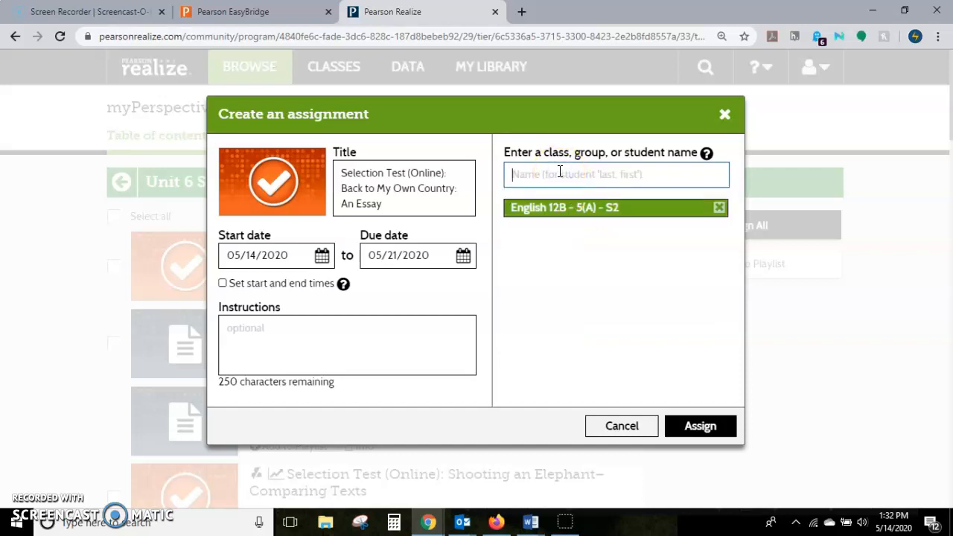
left_click(528, 174)
type("en")
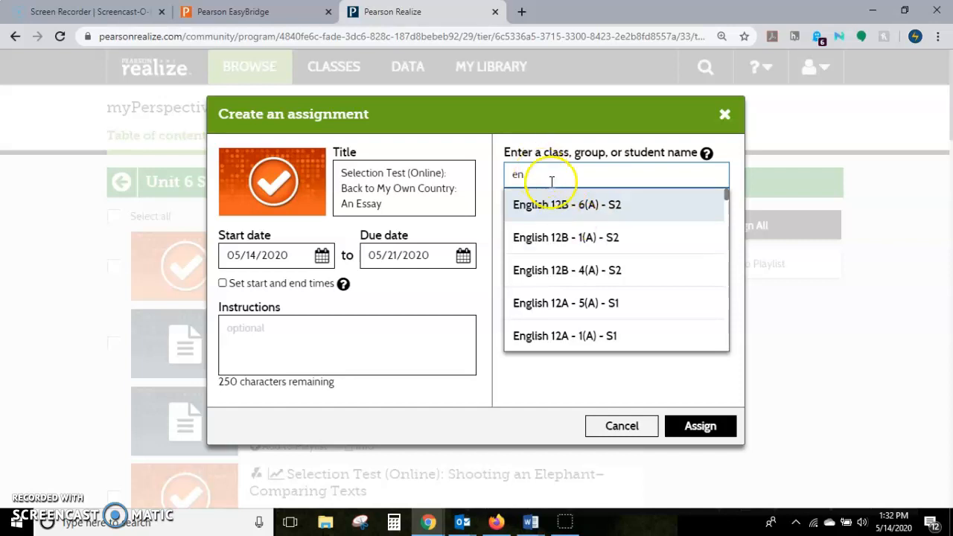
left_click(573, 240)
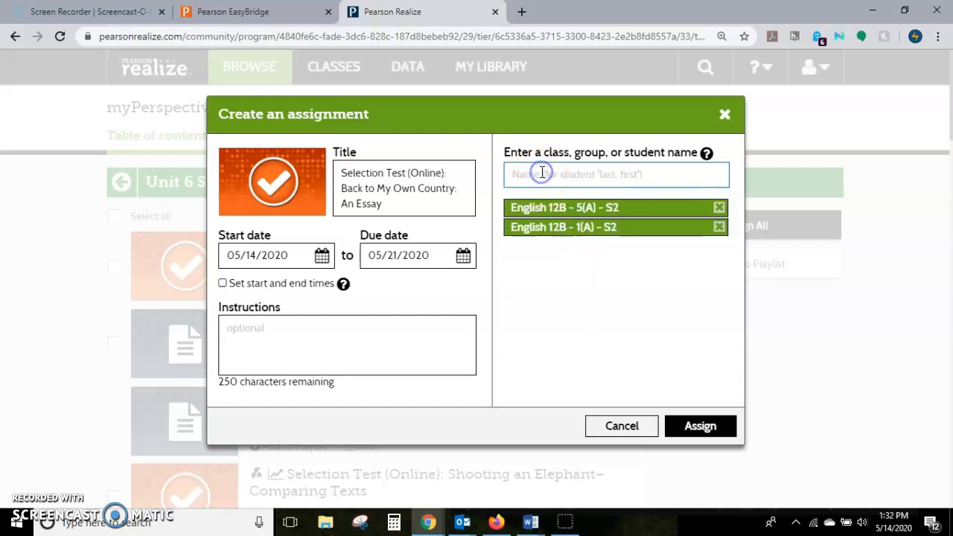
Step: Add English 12B - 6(A) - S2 and English 12B - 4(A) - S2 to the assignment, and close it without assigning
type("e")
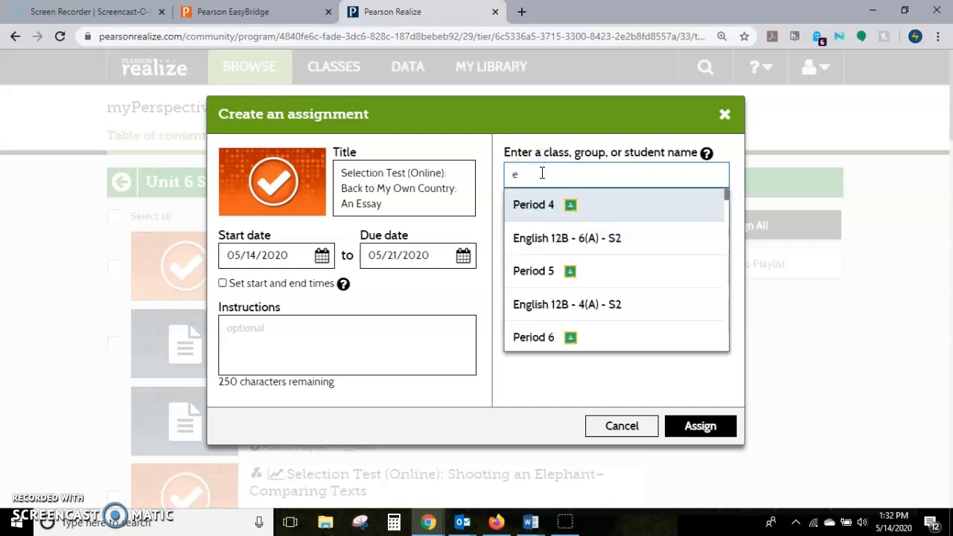
left_click(555, 237)
left_click(544, 174)
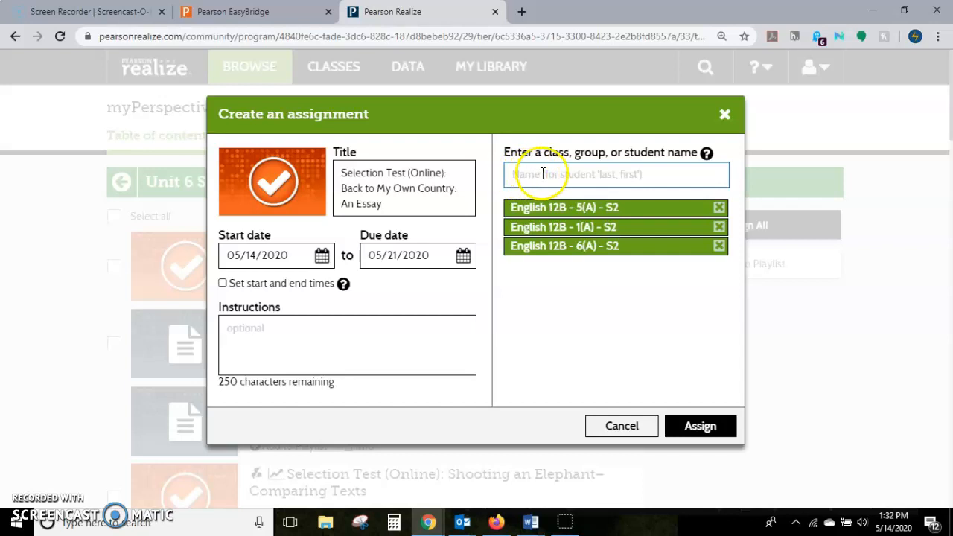
type("e")
left_click(596, 272)
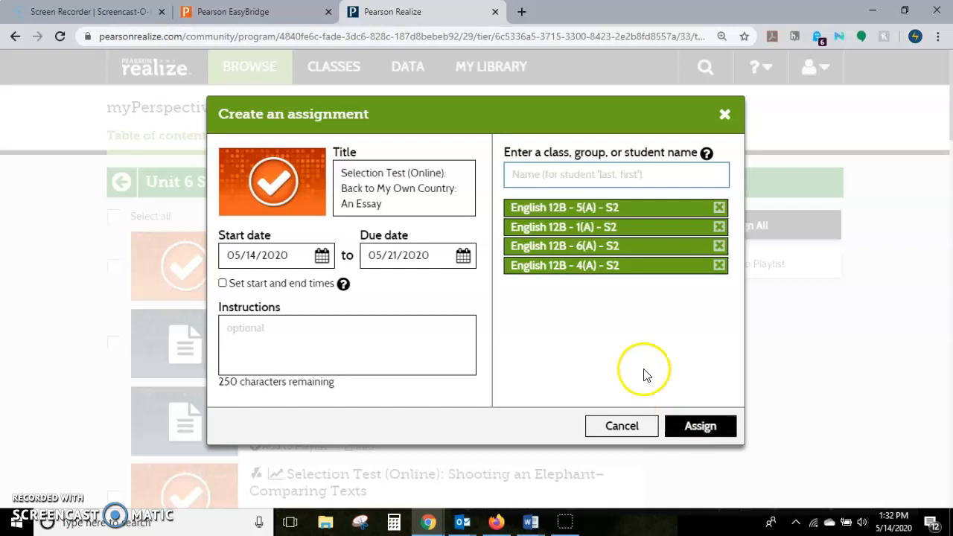
left_click(724, 116)
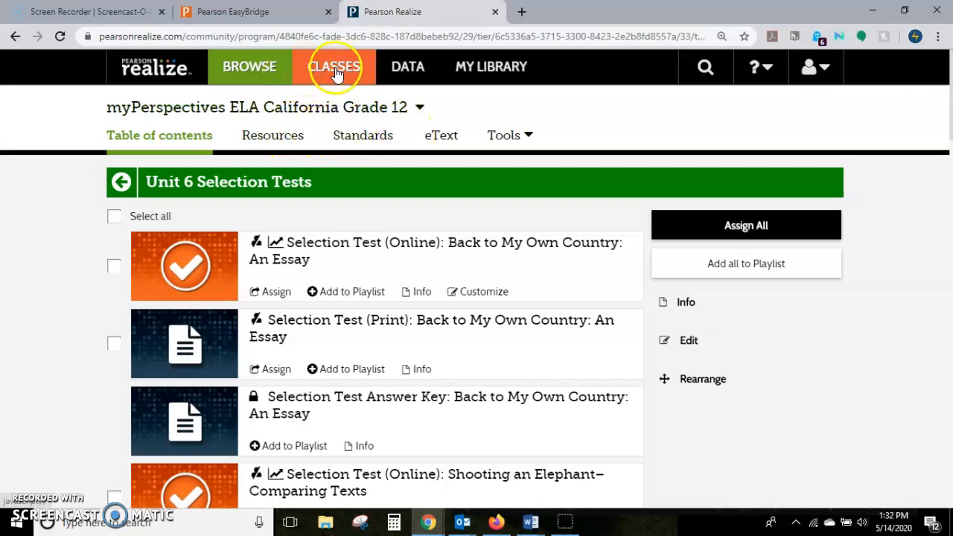
Step: Return to the Realize home page and open the assignments of the class English 12B - 4(A) - S2
left_click(157, 65)
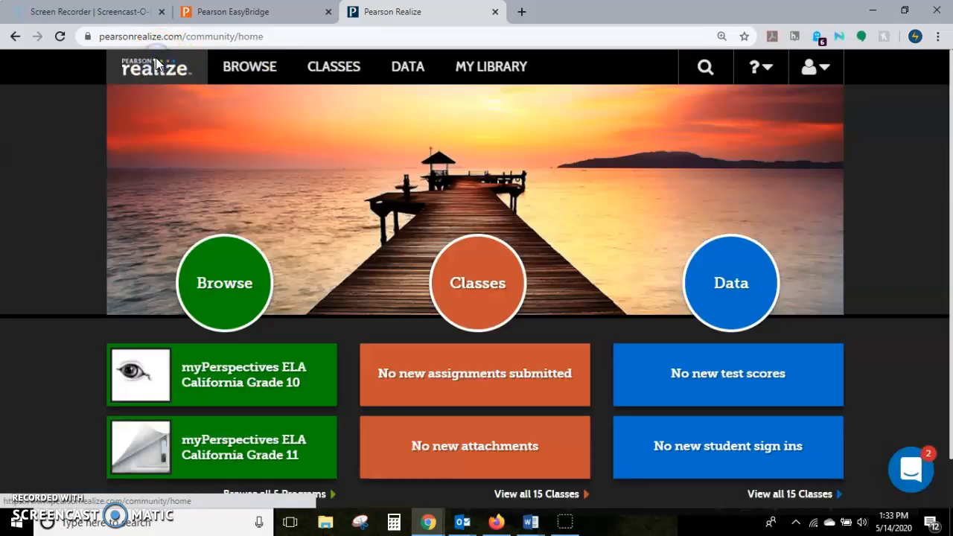
left_click(468, 279)
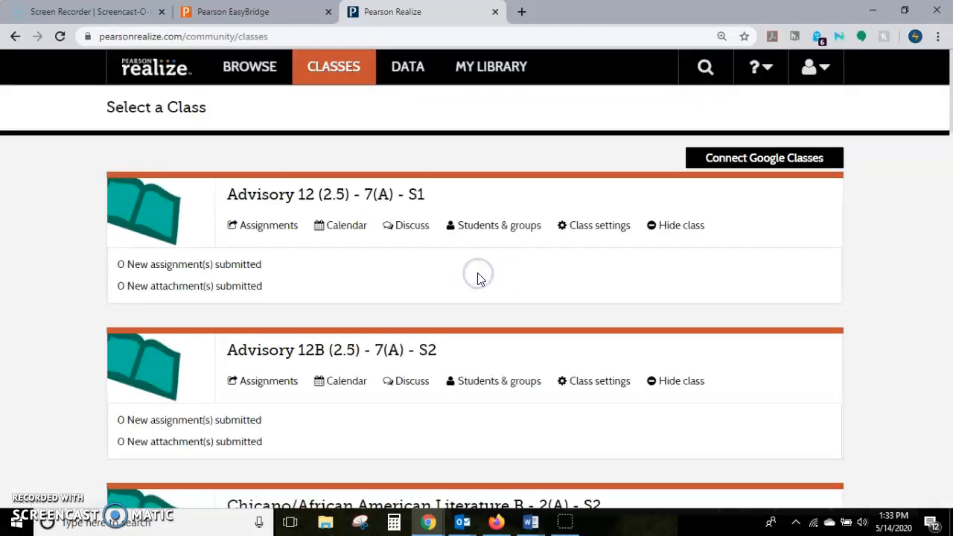
scroll(357, 240, "down", 7)
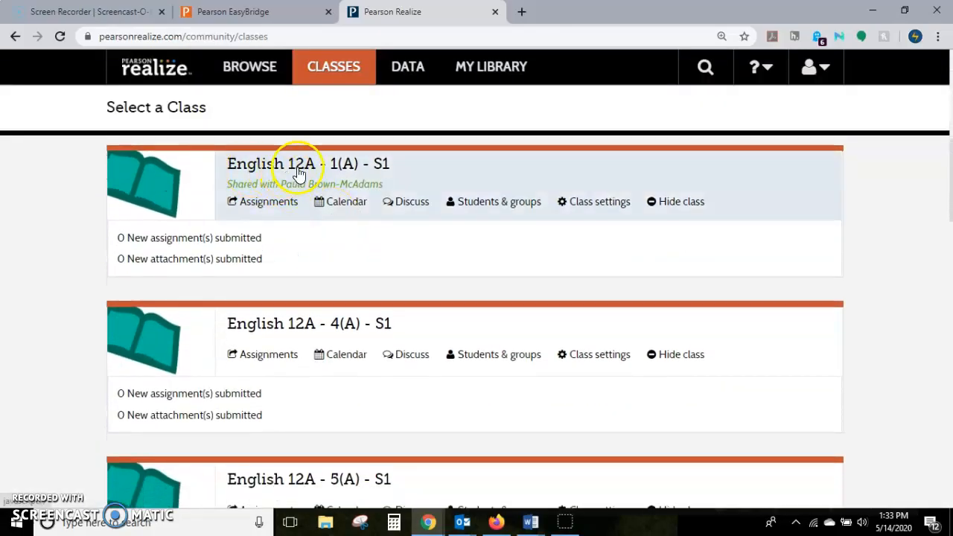
scroll(370, 253, "down", 3)
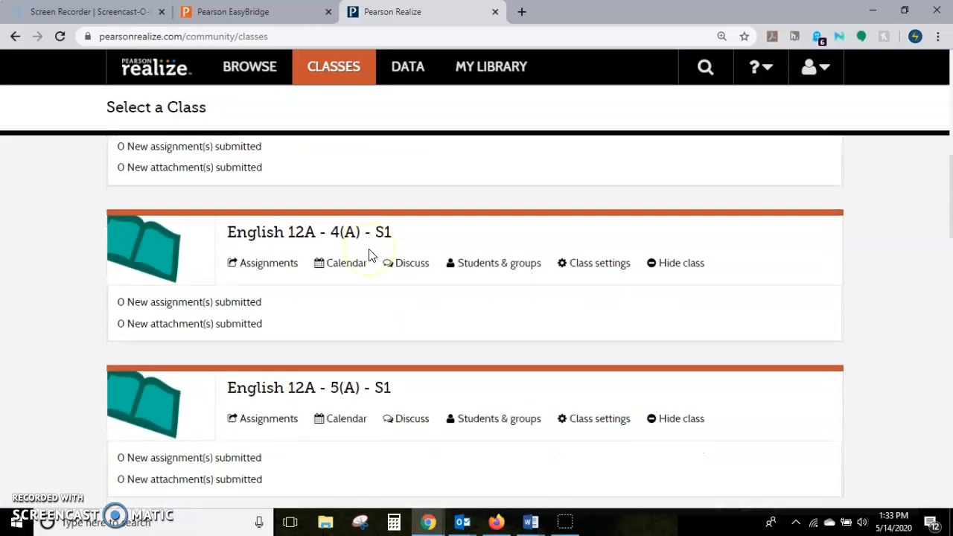
scroll(369, 253, "down", 6)
left_click(355, 148)
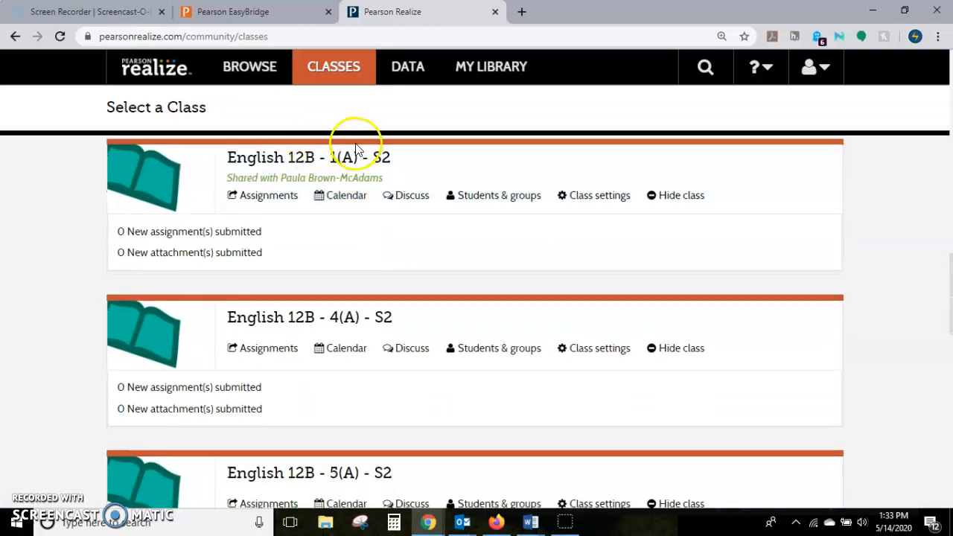
left_click(344, 320)
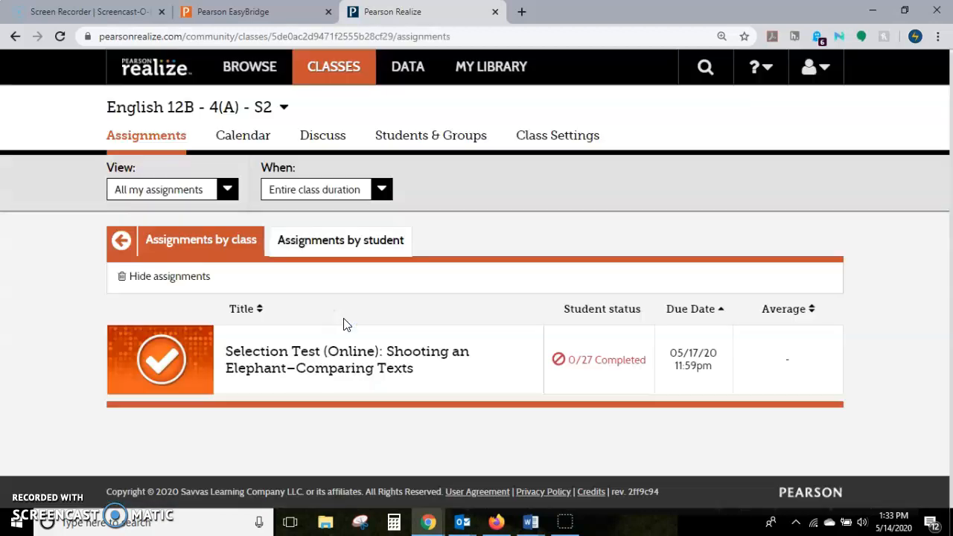